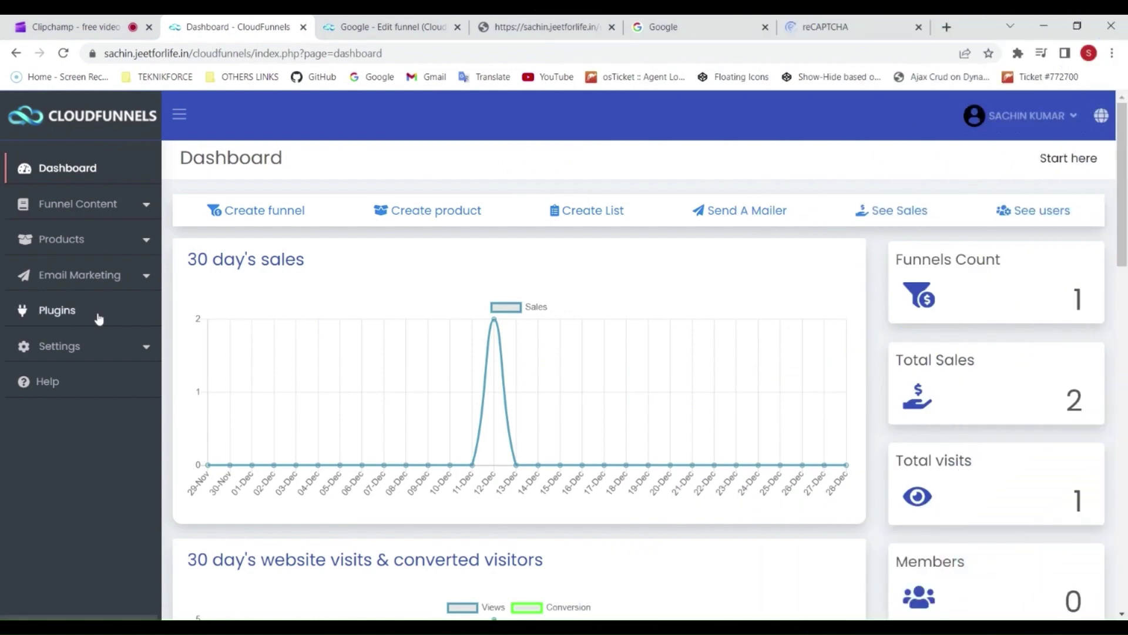
Search the plugin marketplace for 'google' from Plugins > Add New Plugin
{"action": "left_click", "coordinate": [57, 309]}
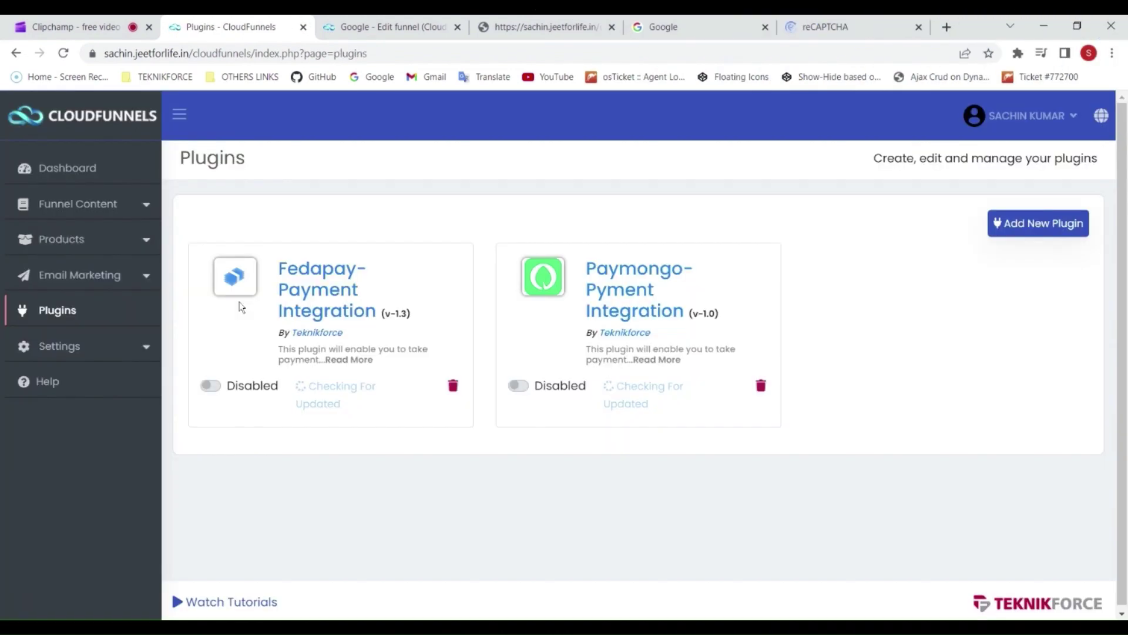
{"action": "left_click", "coordinate": [1039, 223]}
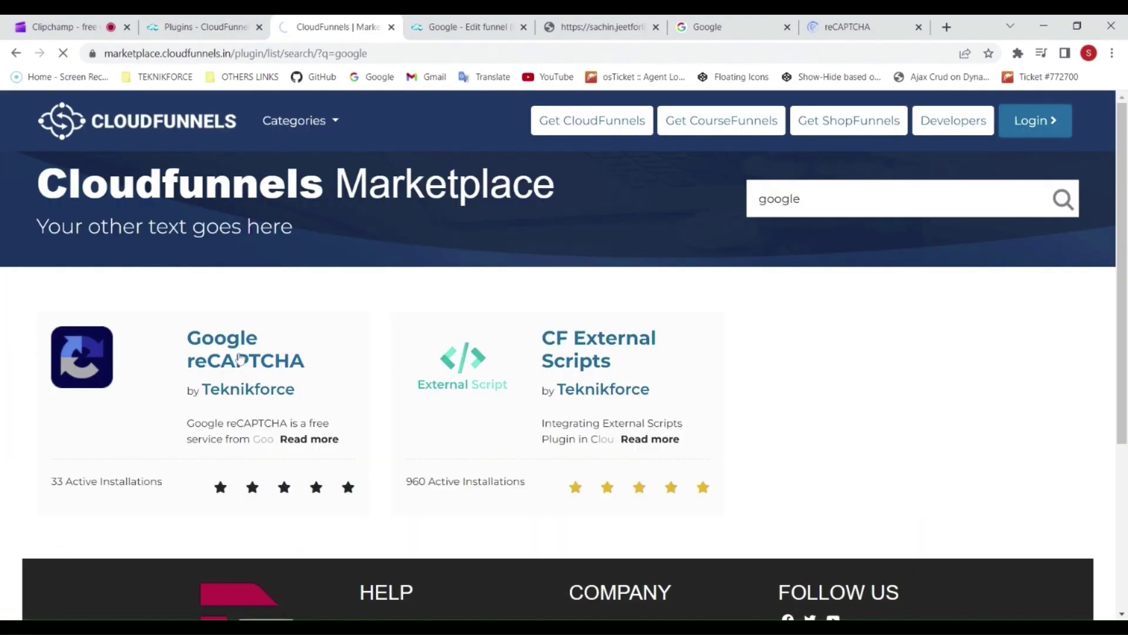
{"action": "left_click", "coordinate": [189, 335]}
Sign in, install Google reCAPTCHA, and switch it to Active
{"action": "left_click", "coordinate": [290, 396]}
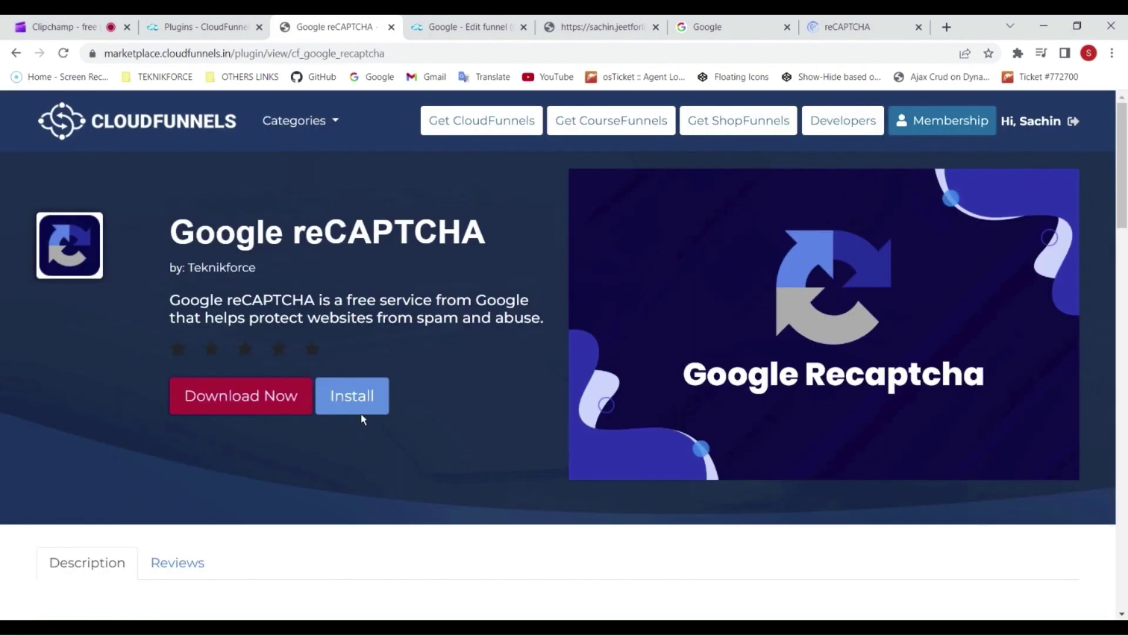
{"action": "left_click", "coordinate": [352, 396]}
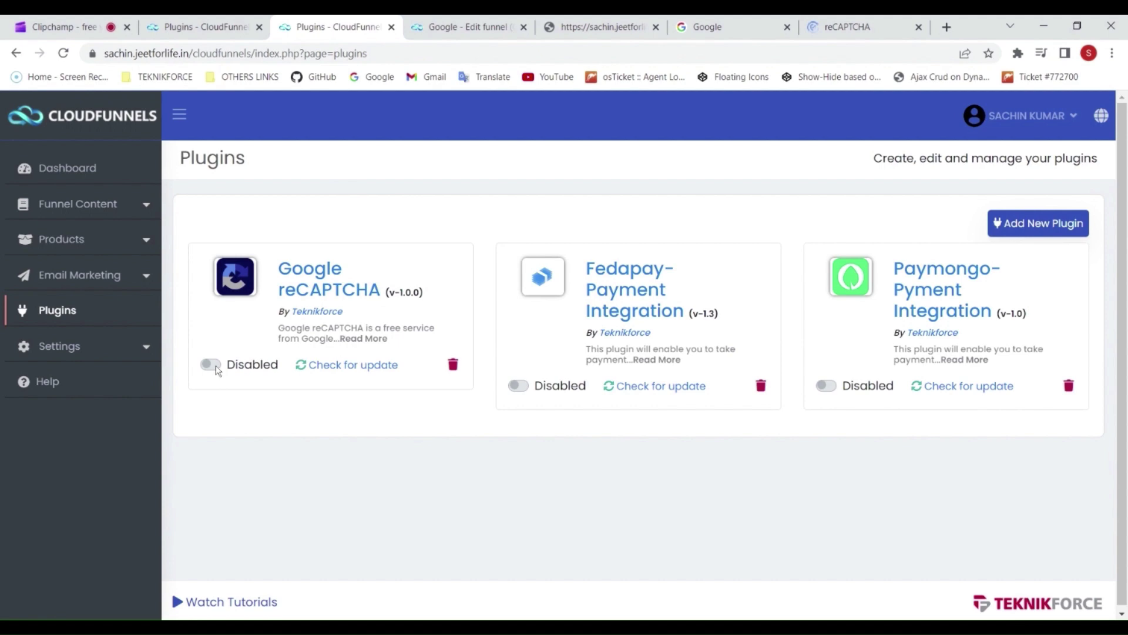
{"action": "left_click", "coordinate": [212, 364]}
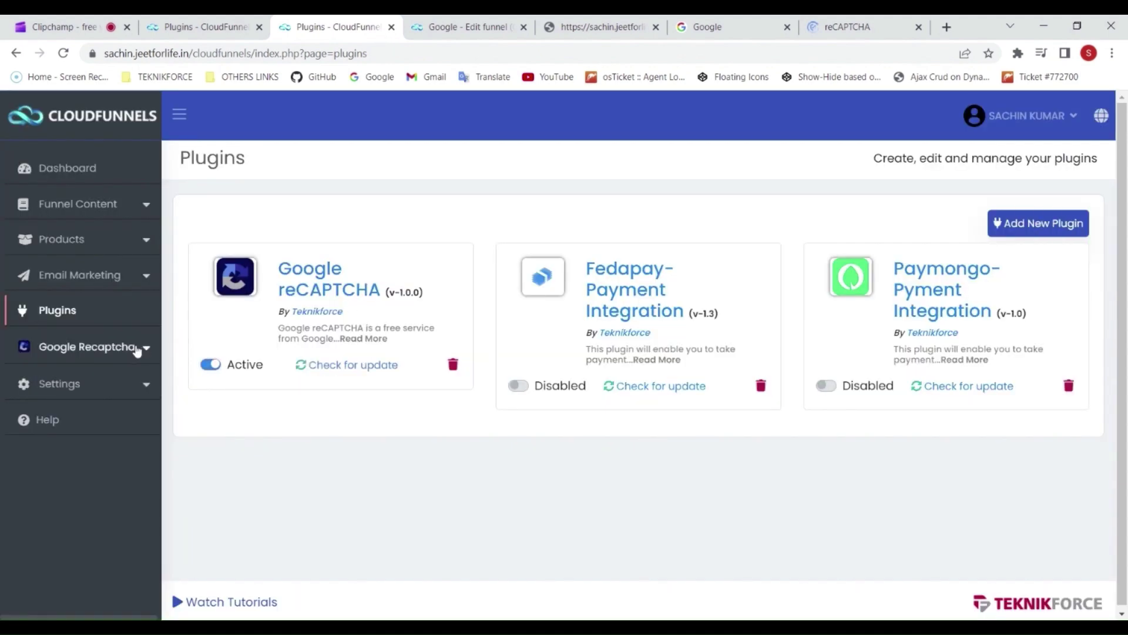
Start a new setup from the Google Recaptcha All Setups list
{"action": "left_click", "coordinate": [87, 346]}
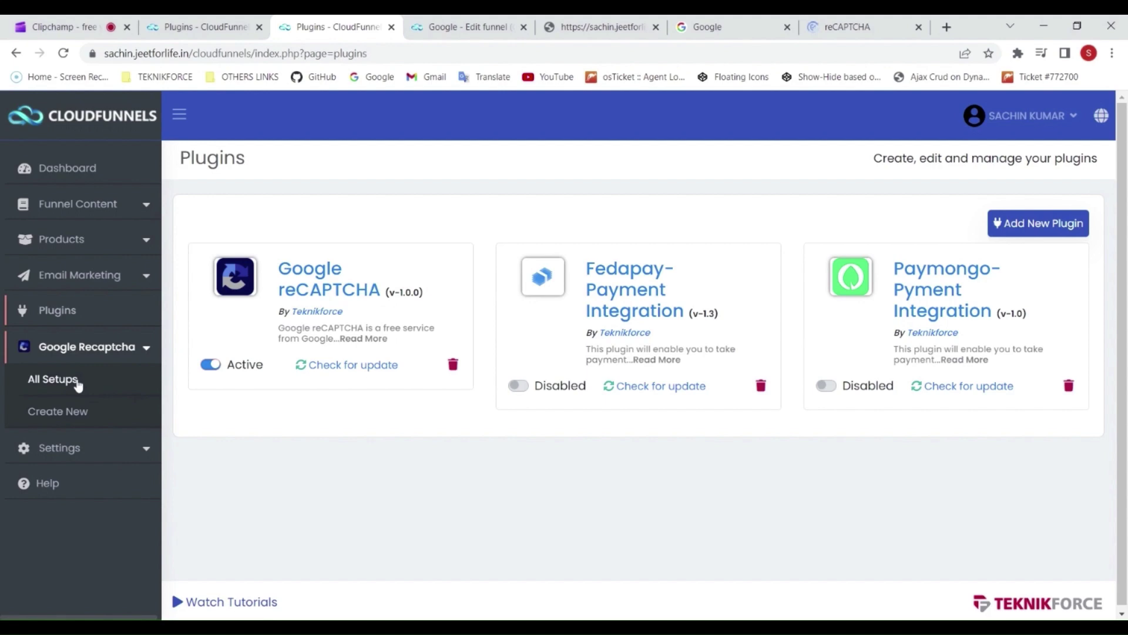
{"action": "left_click", "coordinate": [52, 378]}
{"action": "left_click", "coordinate": [1046, 339]}
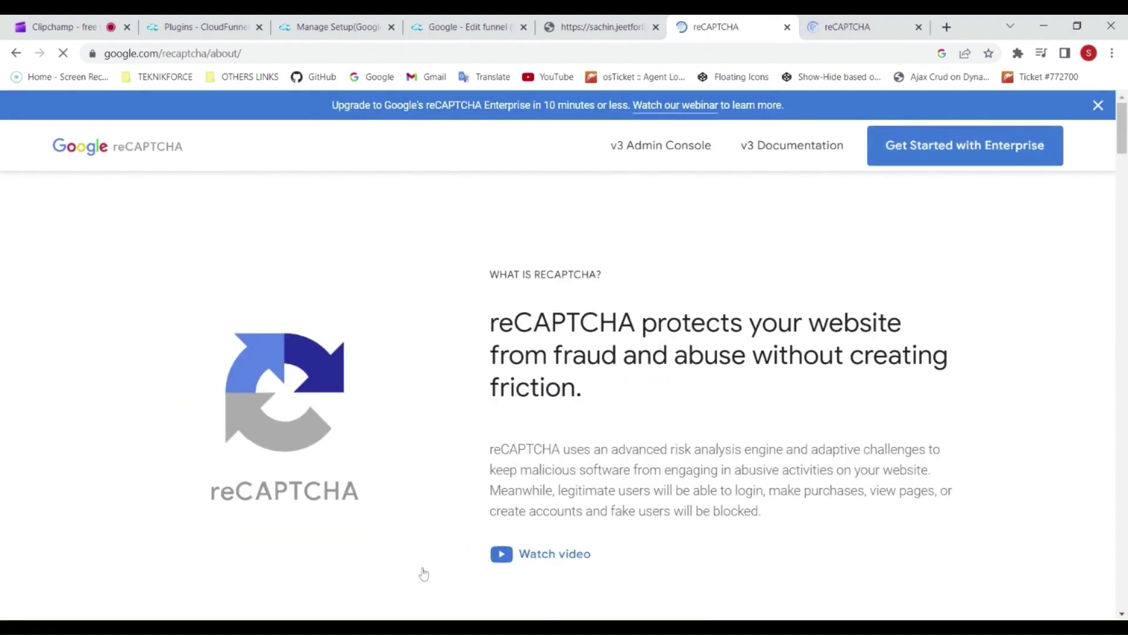
Register 'CloudFunnels Site' as a reCAPTCHA v2 checkbox site, accepting the Terms of Service
{"action": "left_click", "coordinate": [661, 149]}
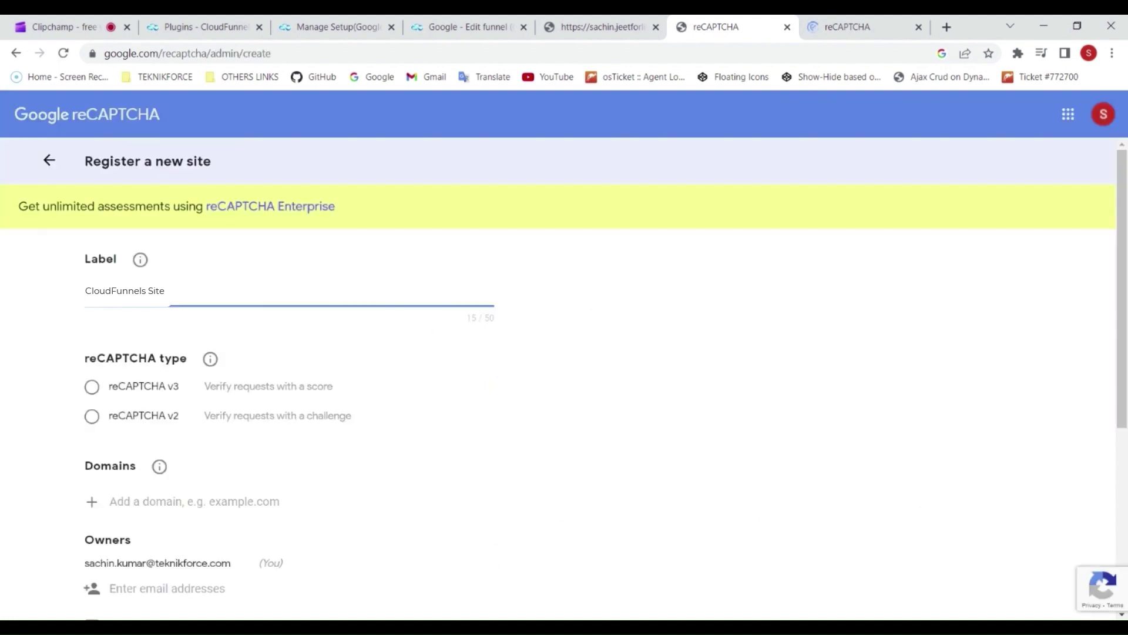
{"action": "left_click", "coordinate": [144, 415]}
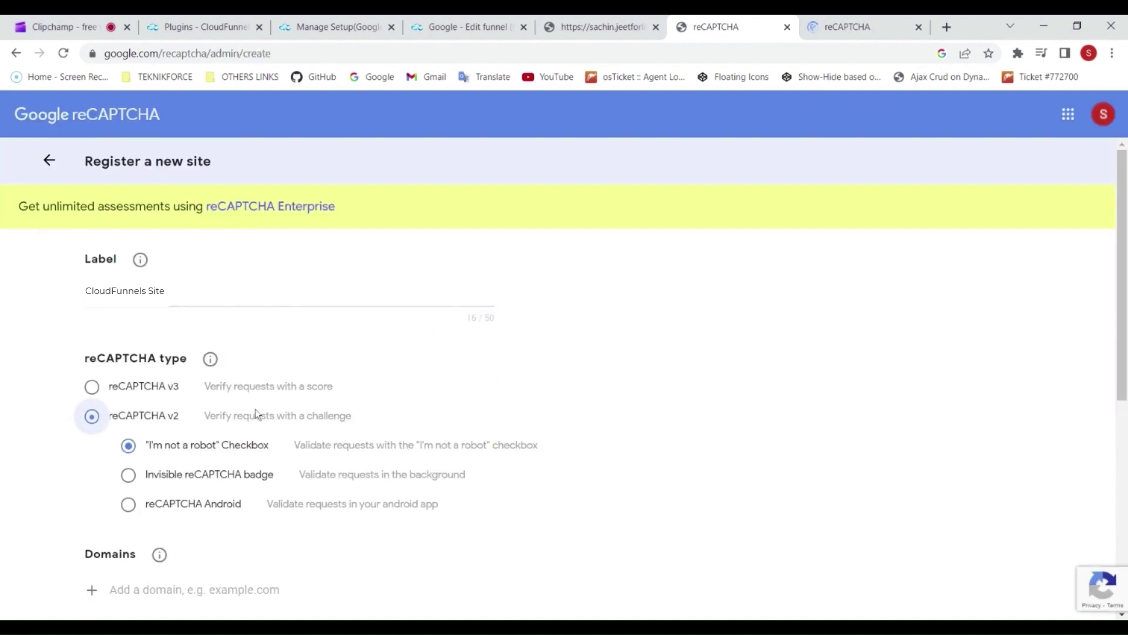
{"action": "scroll", "coordinate": [353, 353], "scroll_direction": "down", "scroll_amount": 2}
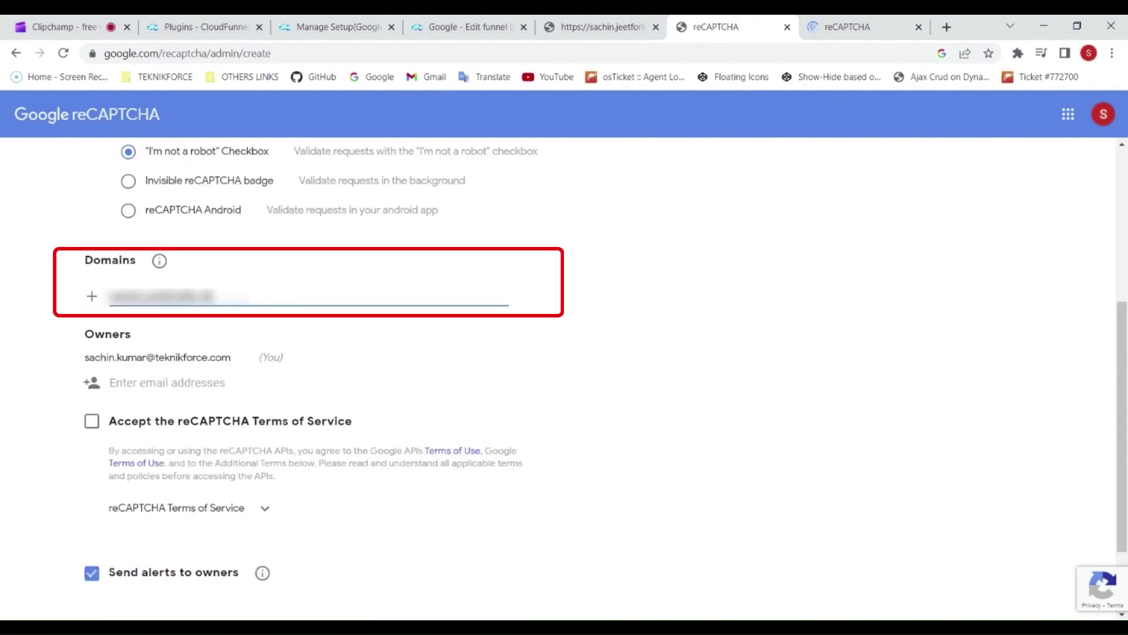
{"action": "left_click", "coordinate": [92, 421]}
{"action": "scroll", "coordinate": [440, 397], "scroll_direction": "down", "scroll_amount": 2}
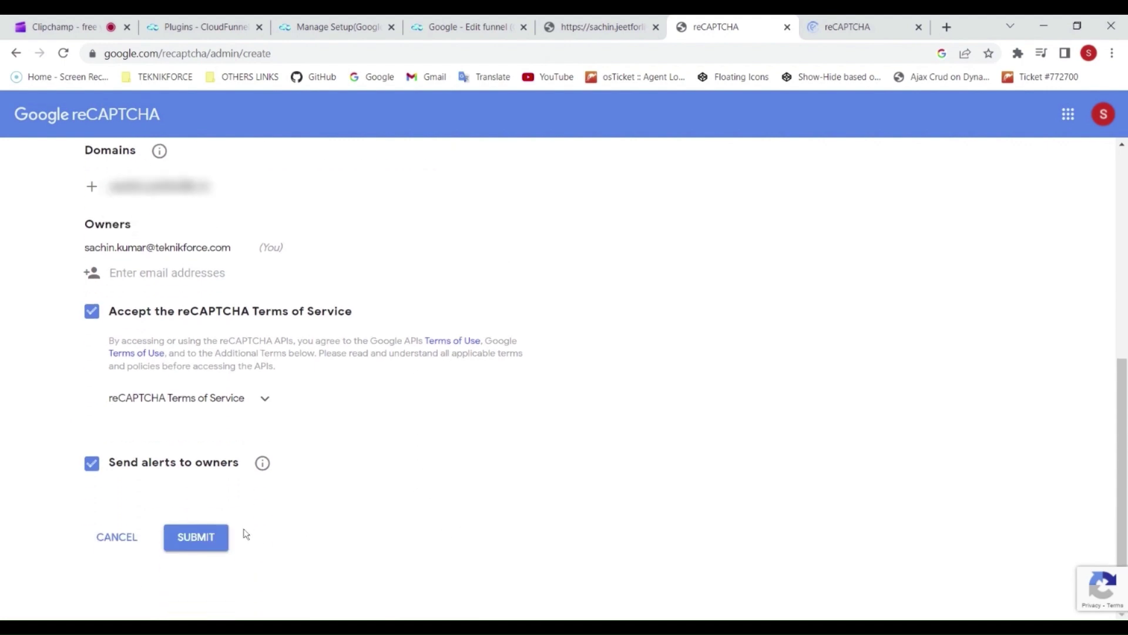
{"action": "left_click", "coordinate": [195, 537]}
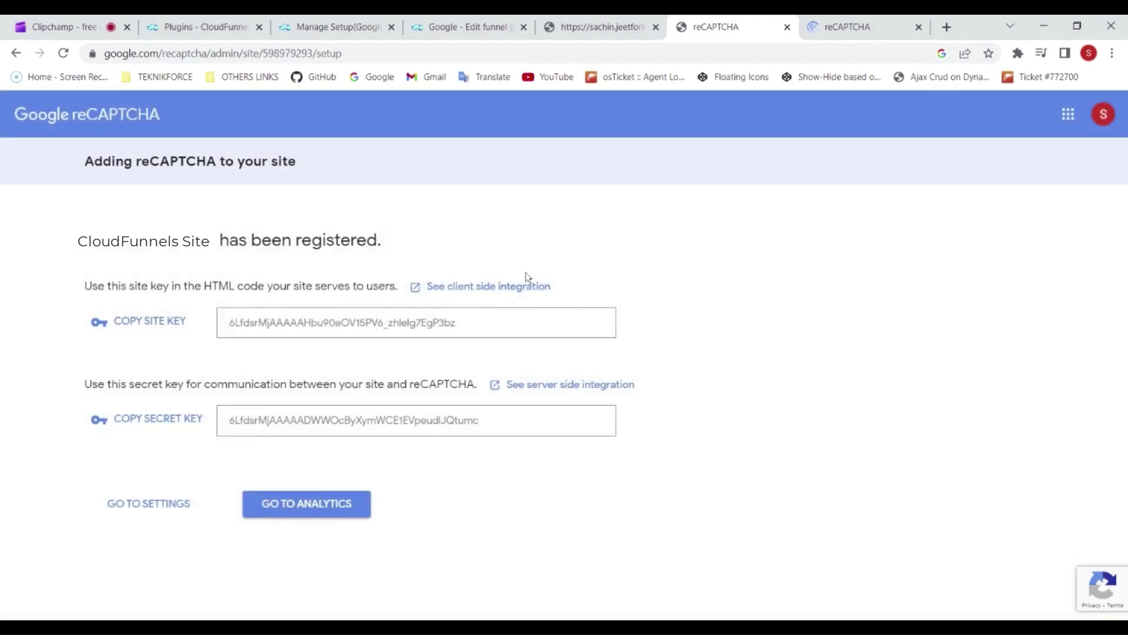
Paste the copied site key and secret key into the CloudFunnels setup form
{"action": "left_click", "coordinate": [141, 323]}
{"action": "key", "text": "ctrl+Tab"}
{"action": "key", "text": "ctrl+v"}
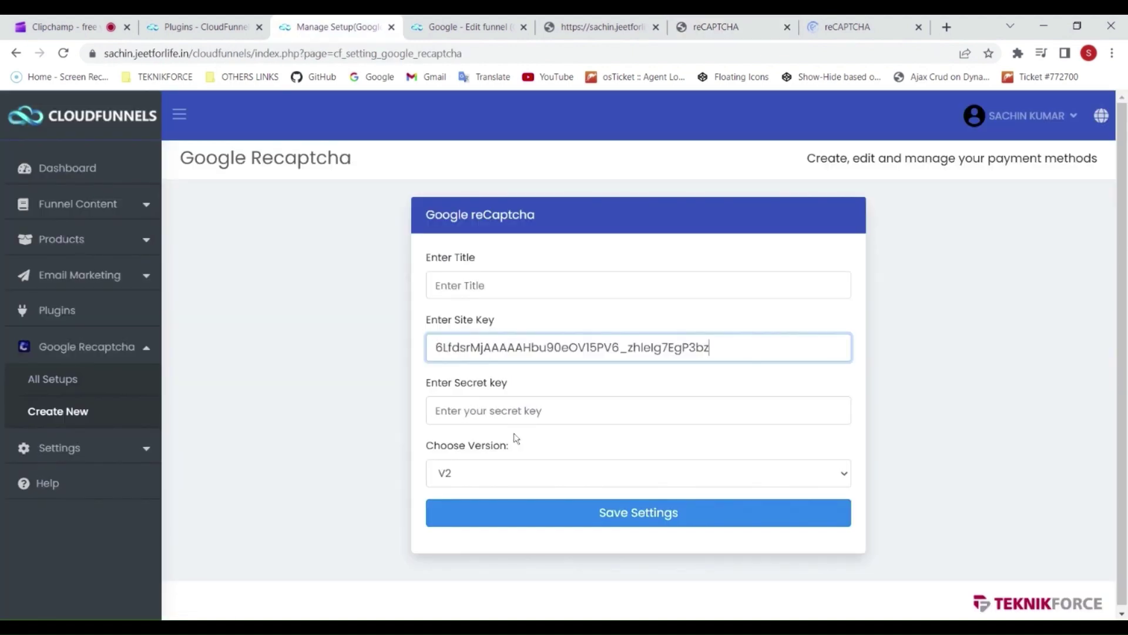
{"action": "left_click", "coordinate": [708, 27]}
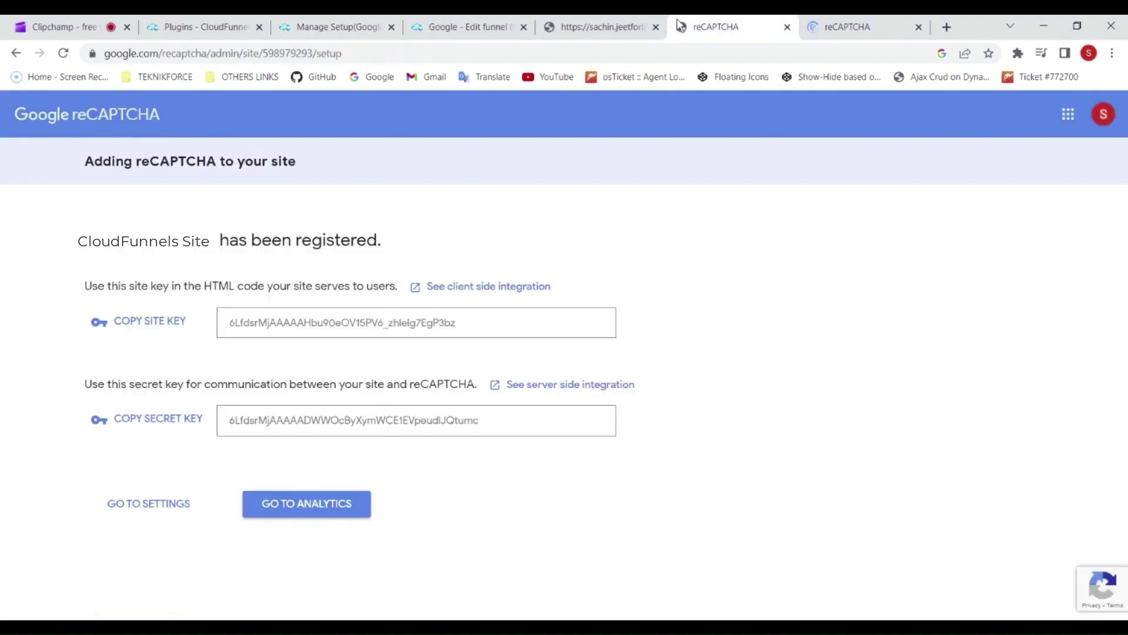
{"action": "left_click", "coordinate": [141, 418]}
{"action": "key", "text": "ctrl+shift+Tab"}
{"action": "key", "text": "Tab"}
{"action": "key", "text": "ctrl+v"}
Title the setup 'google recaptcha', keep version V2, and save the settings
{"action": "key", "text": "Tab"}
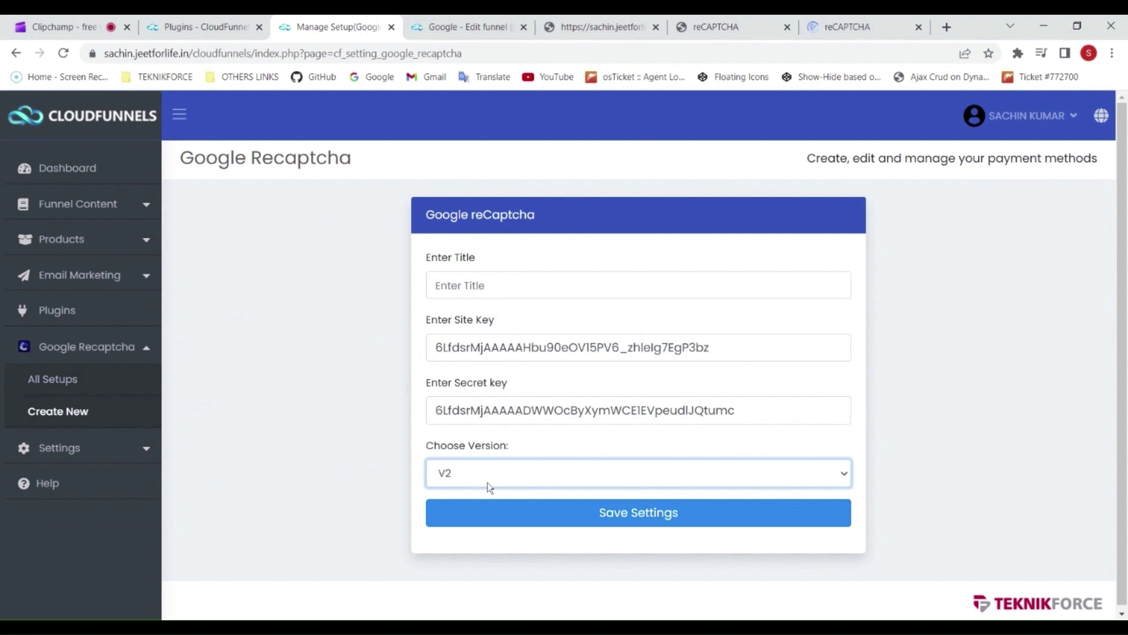
{"action": "left_click", "coordinate": [477, 284]}
{"action": "type", "text": "google re"}
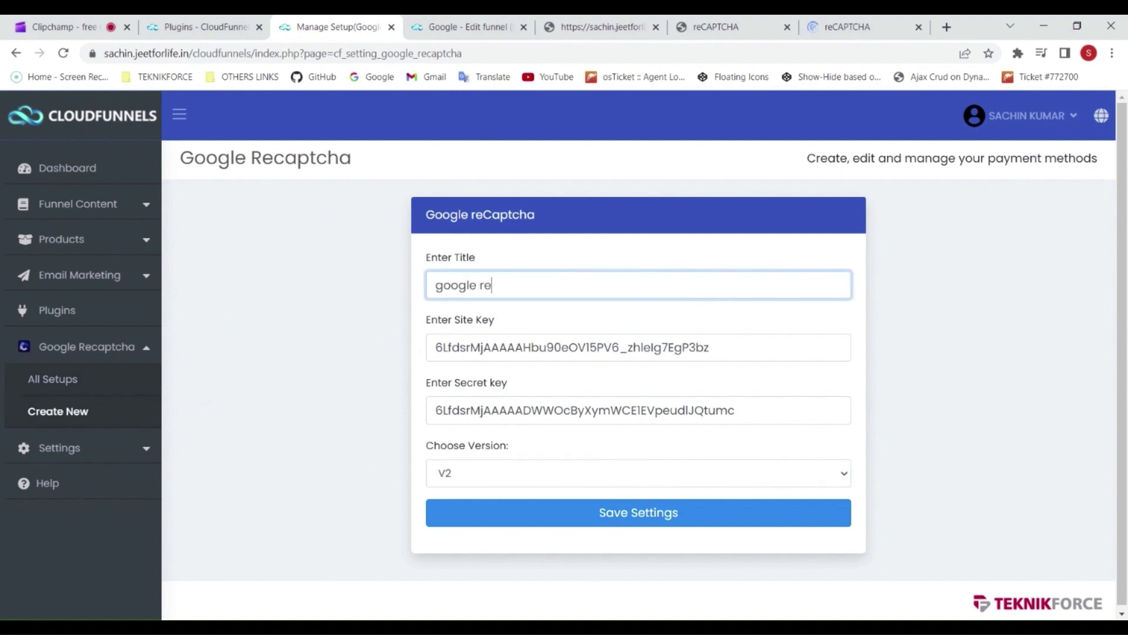
{"action": "type", "text": "tcha"}
{"action": "left_click", "coordinate": [620, 515]}
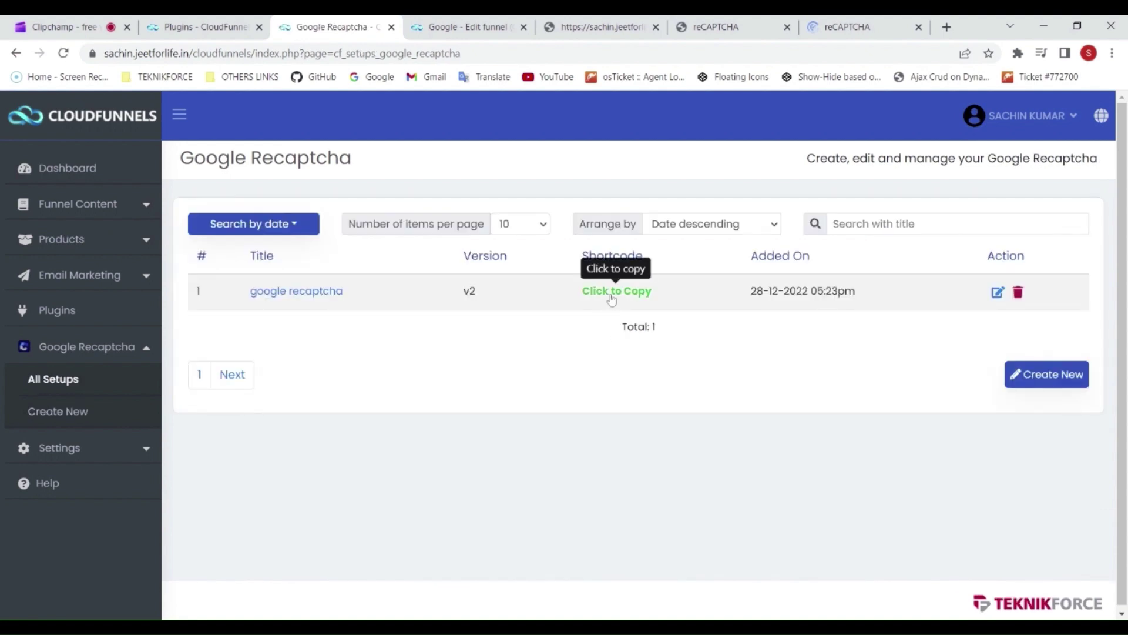
Copy the setup's shortcode, then edit the 'googole' funnel from Funnels and sites
{"action": "left_click", "coordinate": [617, 290]}
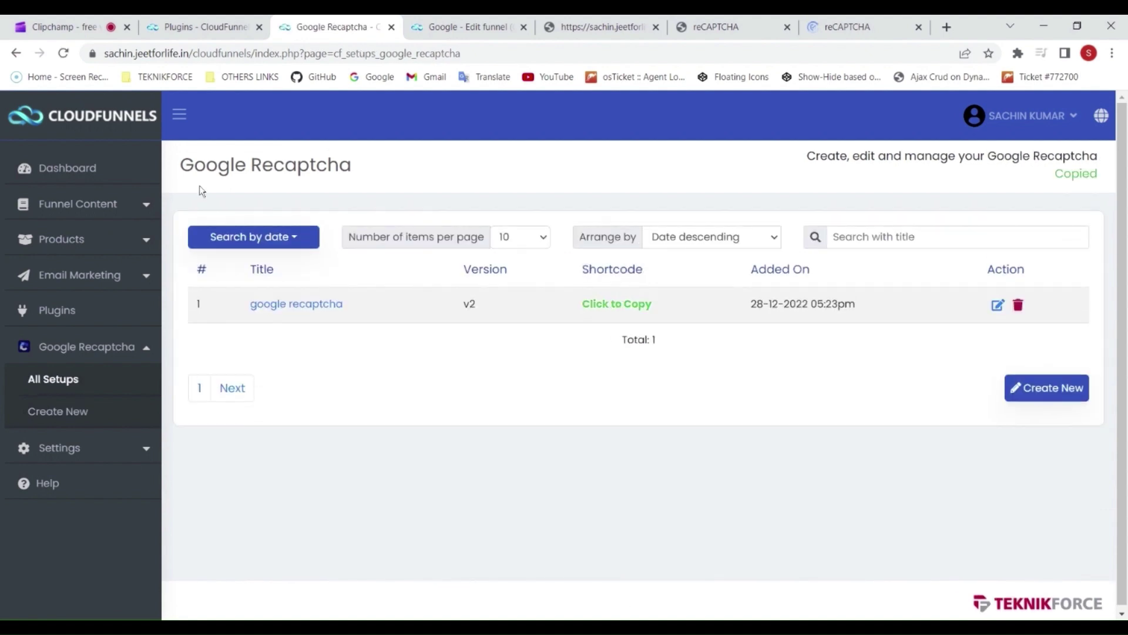
{"action": "left_click", "coordinate": [106, 204]}
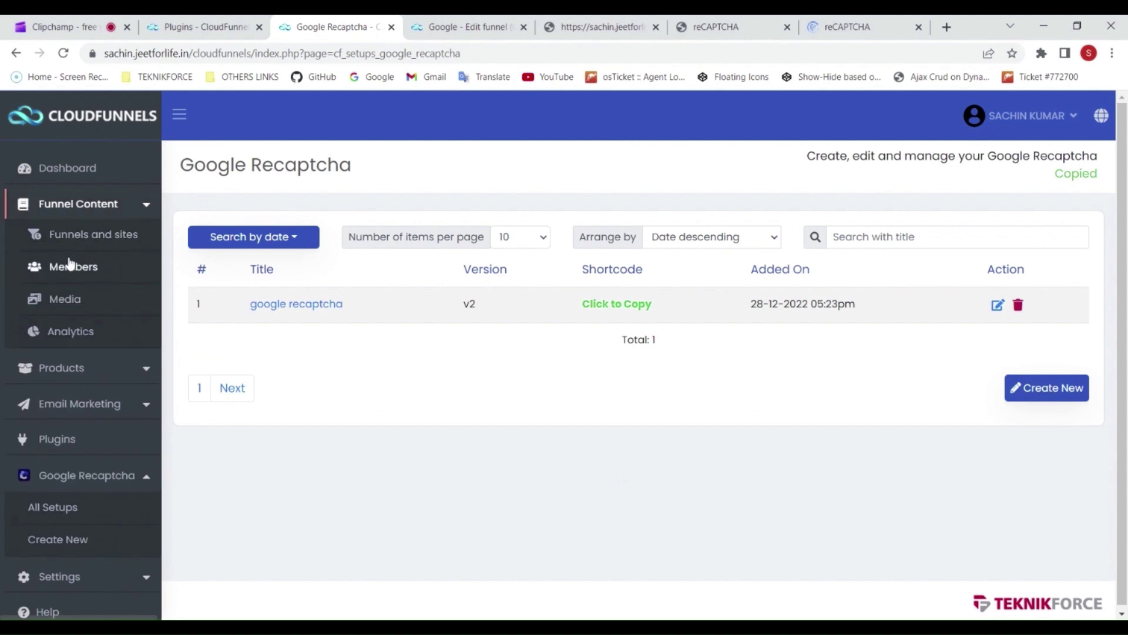
{"action": "left_click", "coordinate": [94, 234]}
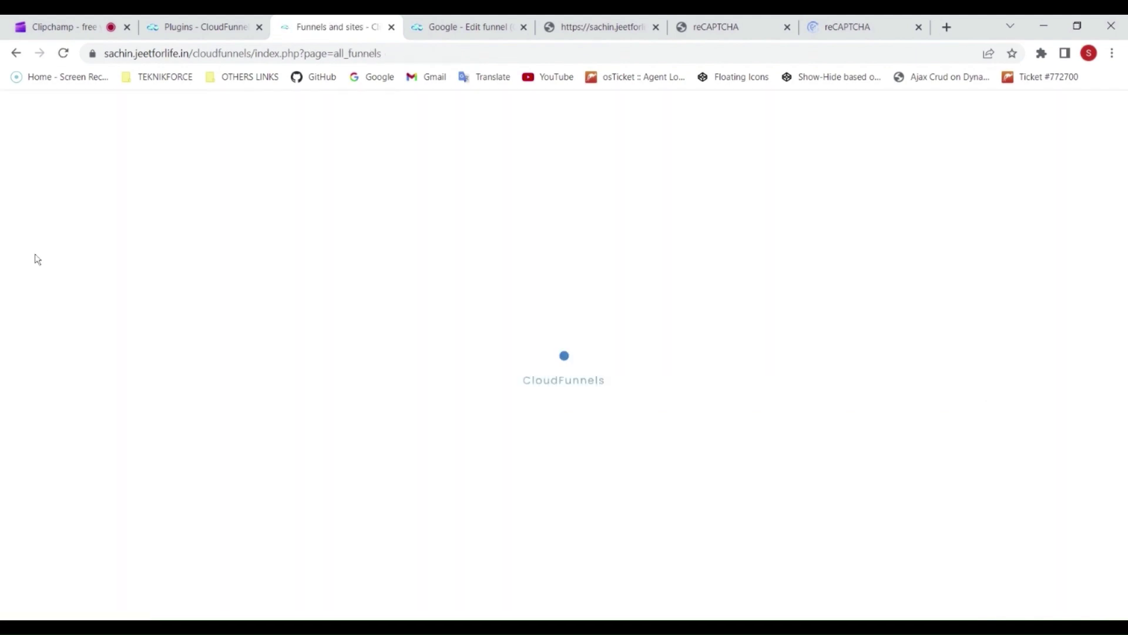
{"action": "left_click", "coordinate": [968, 288]}
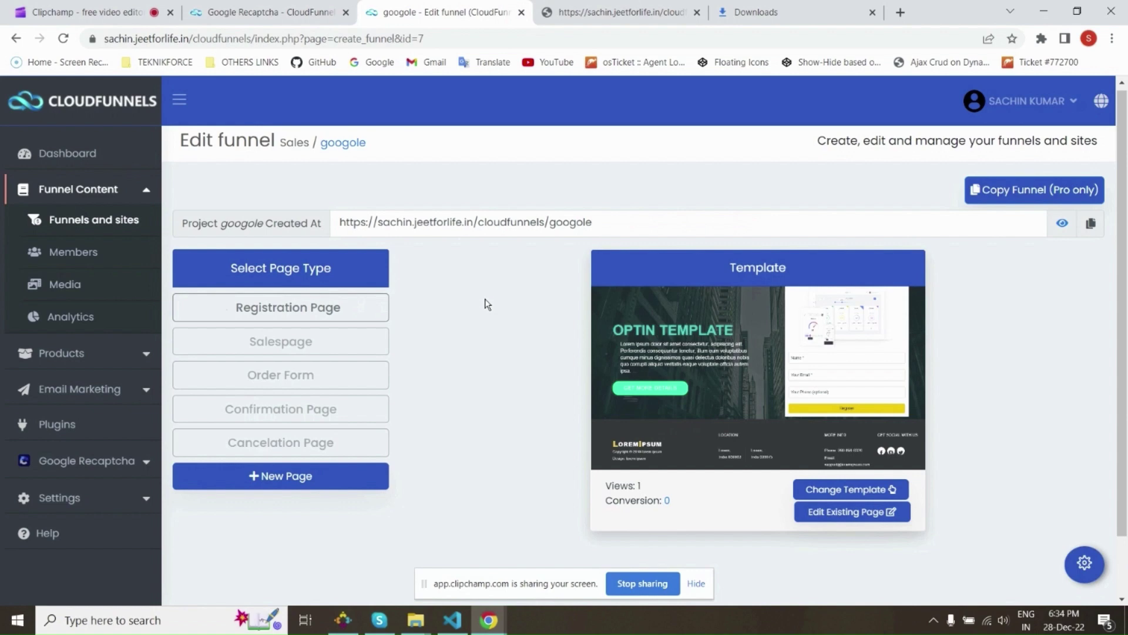
Insert a Custom code element below the phone field containing [cf_google_recaptcha_v2 id=7]
{"action": "left_click", "coordinate": [852, 511]}
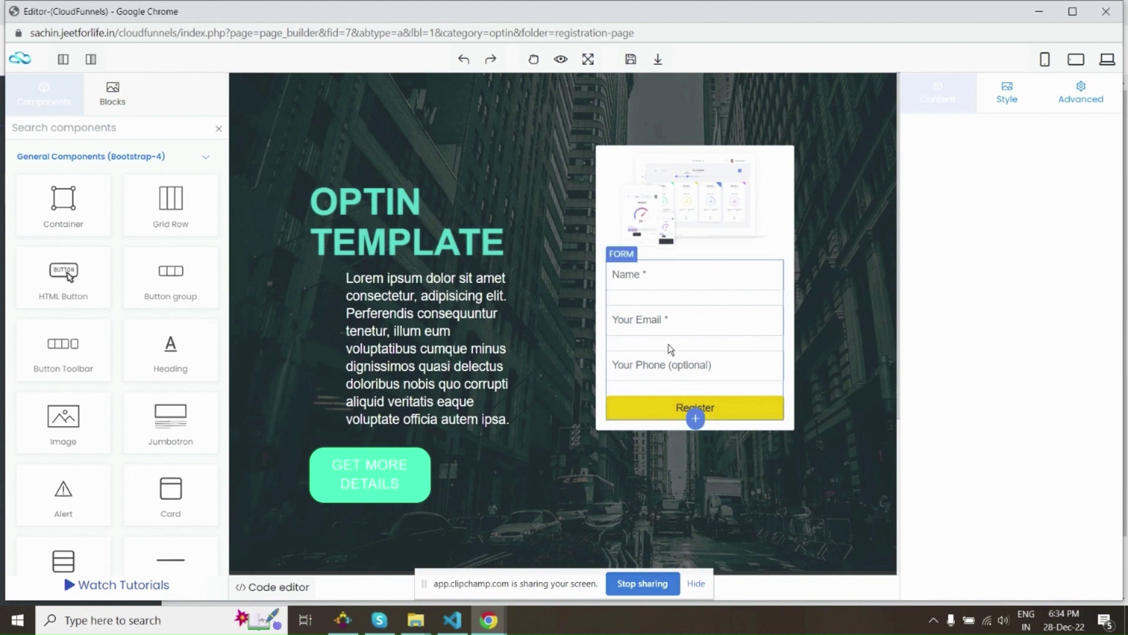
{"action": "left_click", "coordinate": [695, 388]}
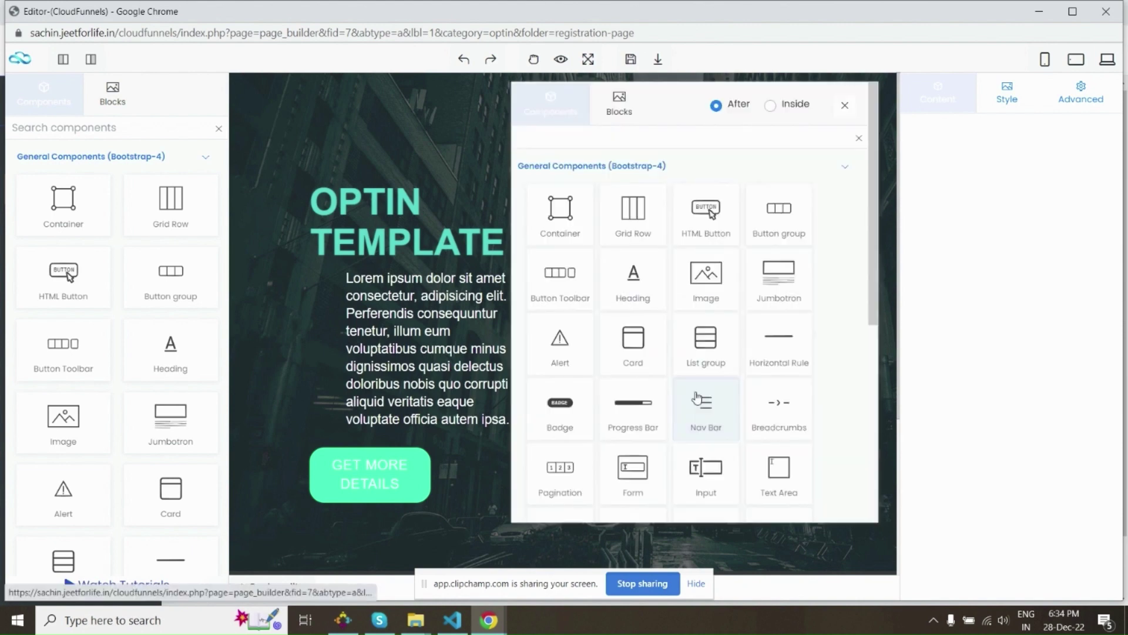
{"action": "left_click", "coordinate": [592, 133]}
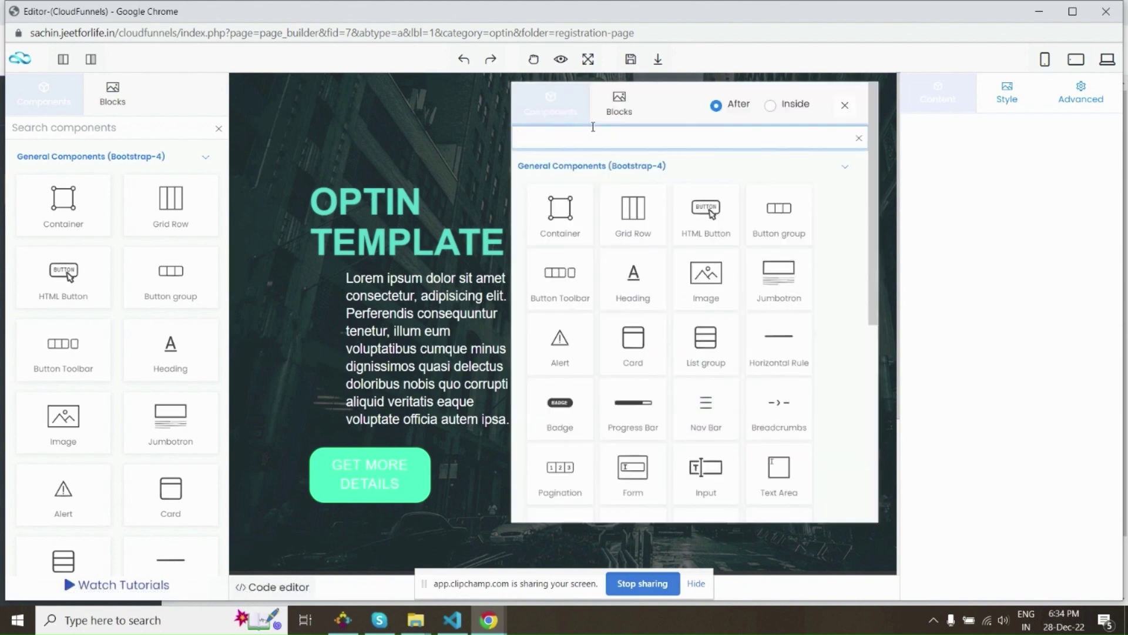
{"action": "type", "text": "cu"}
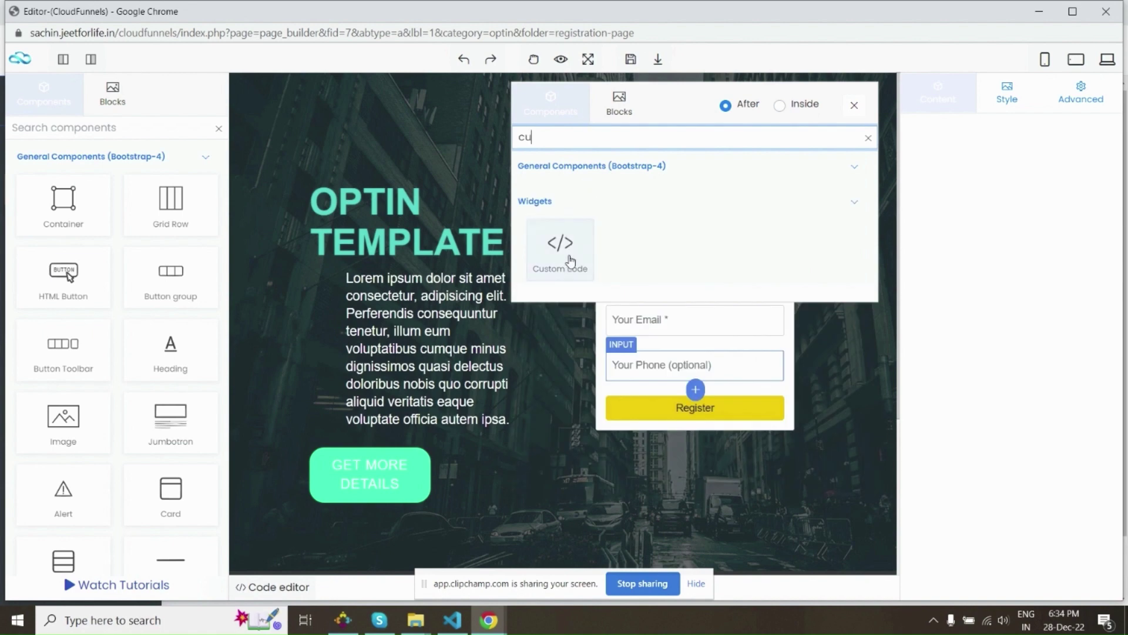
{"action": "left_click", "coordinate": [565, 262]}
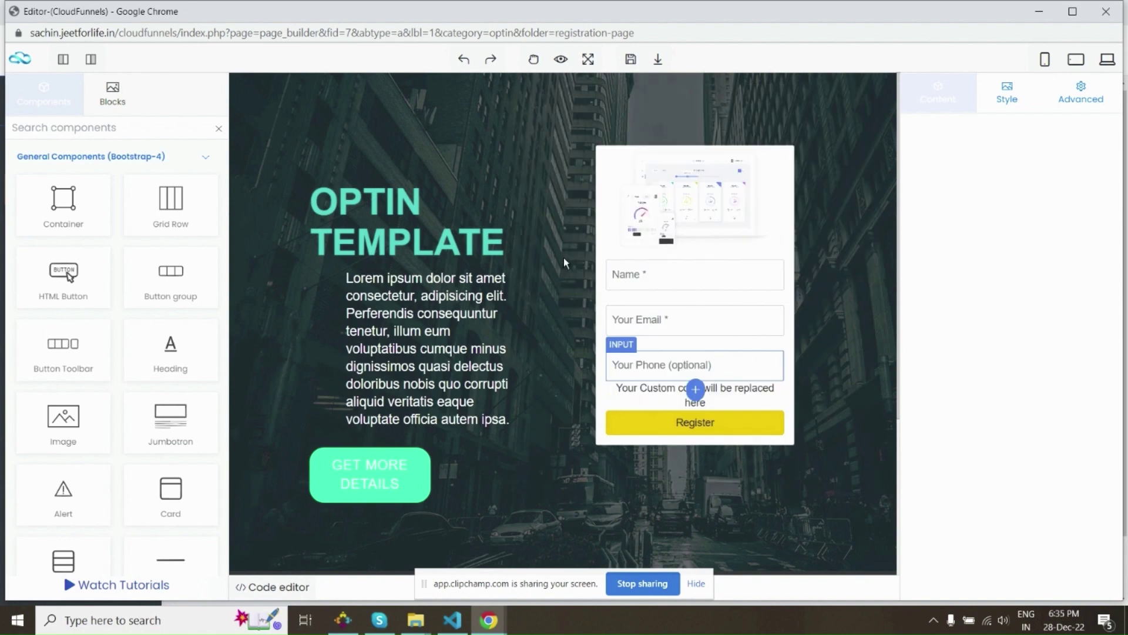
{"action": "left_click", "coordinate": [1029, 186]}
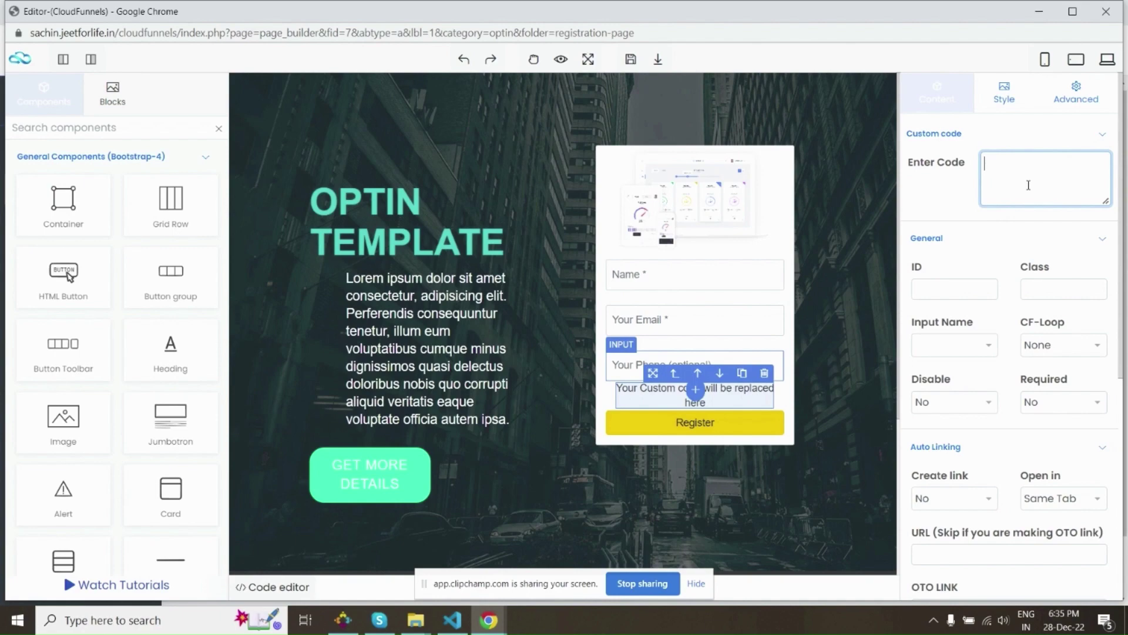
{"action": "key", "text": "ctrl+v"}
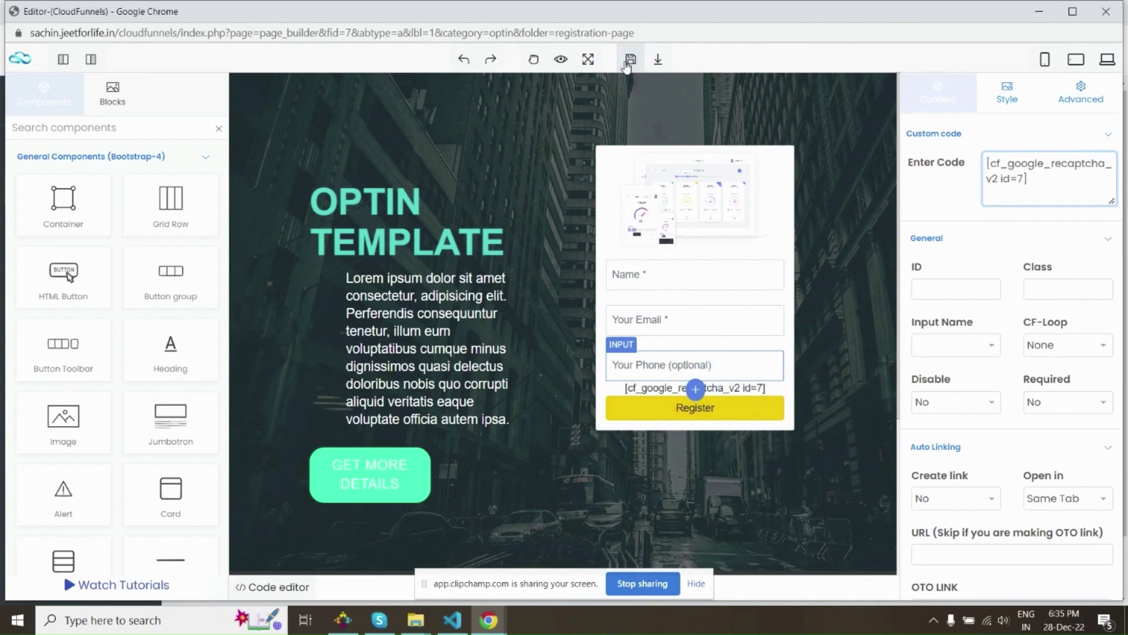
Save the page, visit it live, and submit unticked to trigger the not-a-robot error
{"action": "left_click", "coordinate": [630, 60]}
{"action": "key", "text": "alt+Tab"}
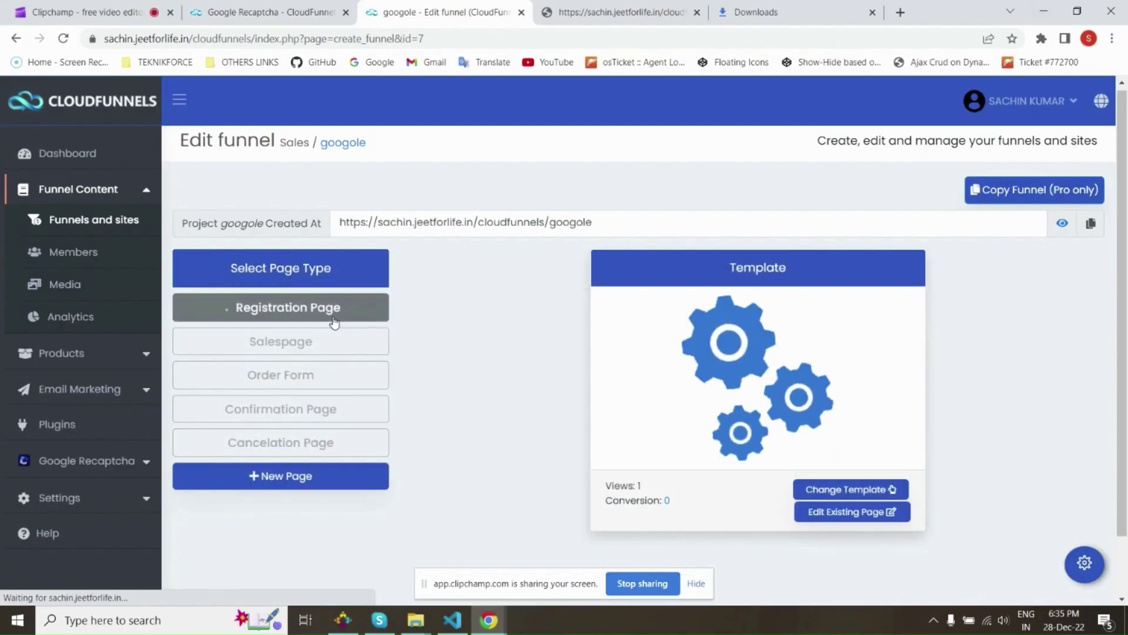
{"action": "right_click", "coordinate": [327, 308]}
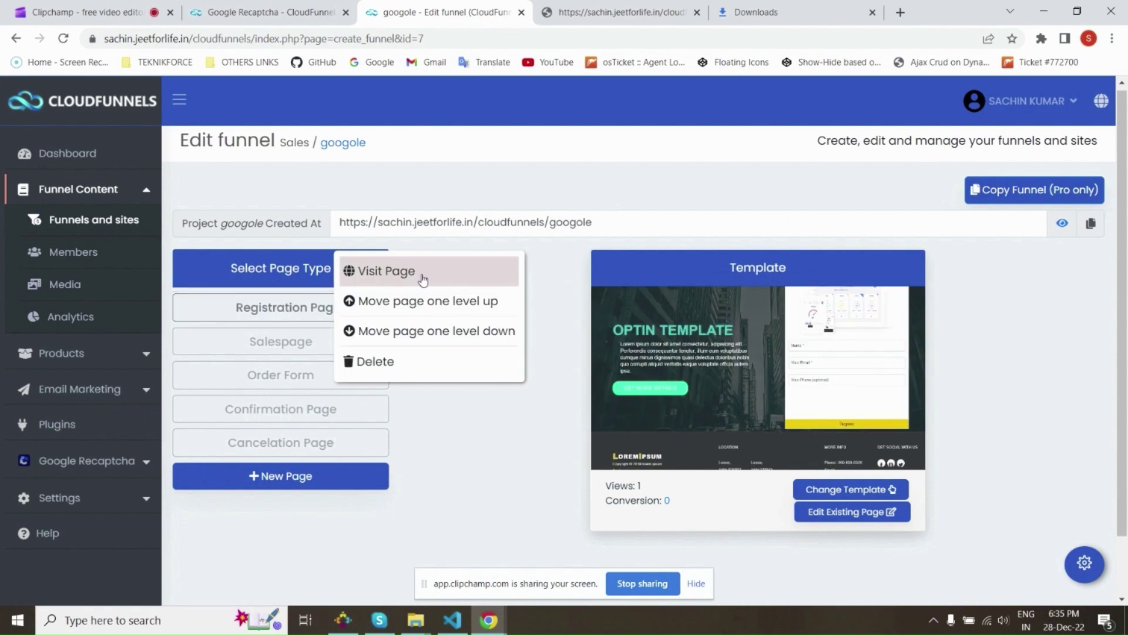
{"action": "left_click", "coordinate": [423, 276]}
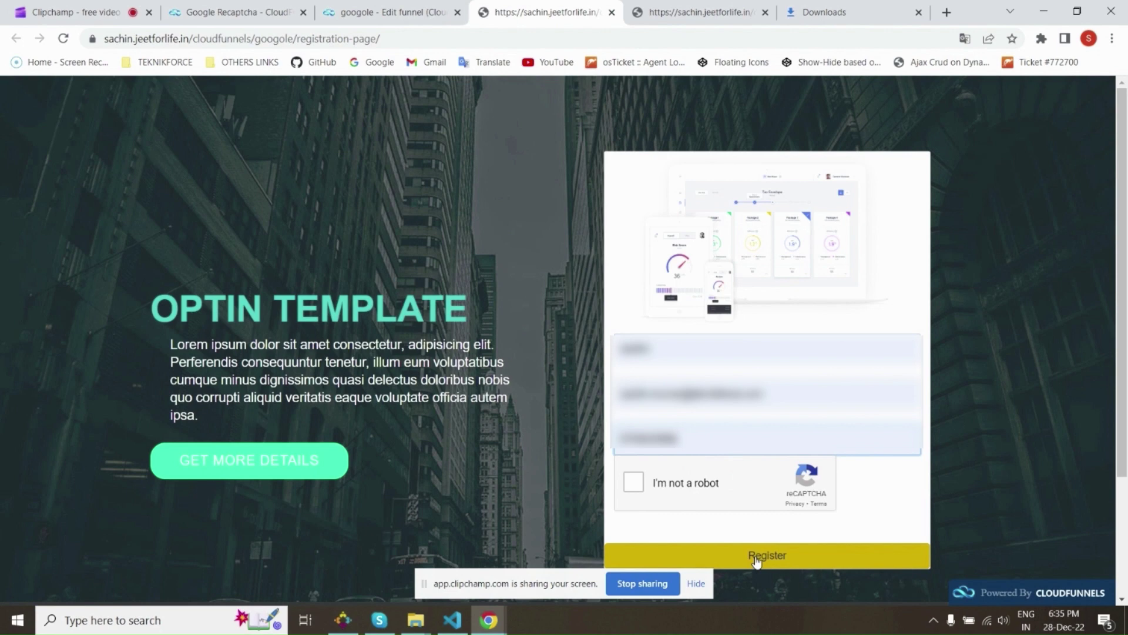
{"action": "left_click", "coordinate": [757, 558]}
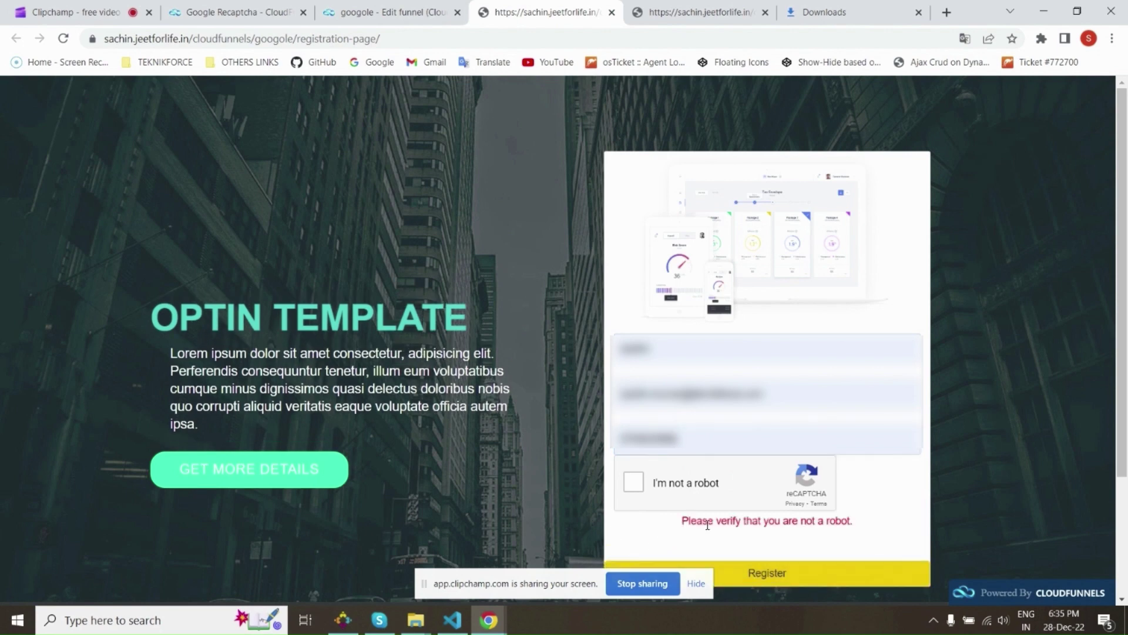
{"action": "left_click_drag", "start_coordinate": [683, 522], "coordinate": [728, 521]}
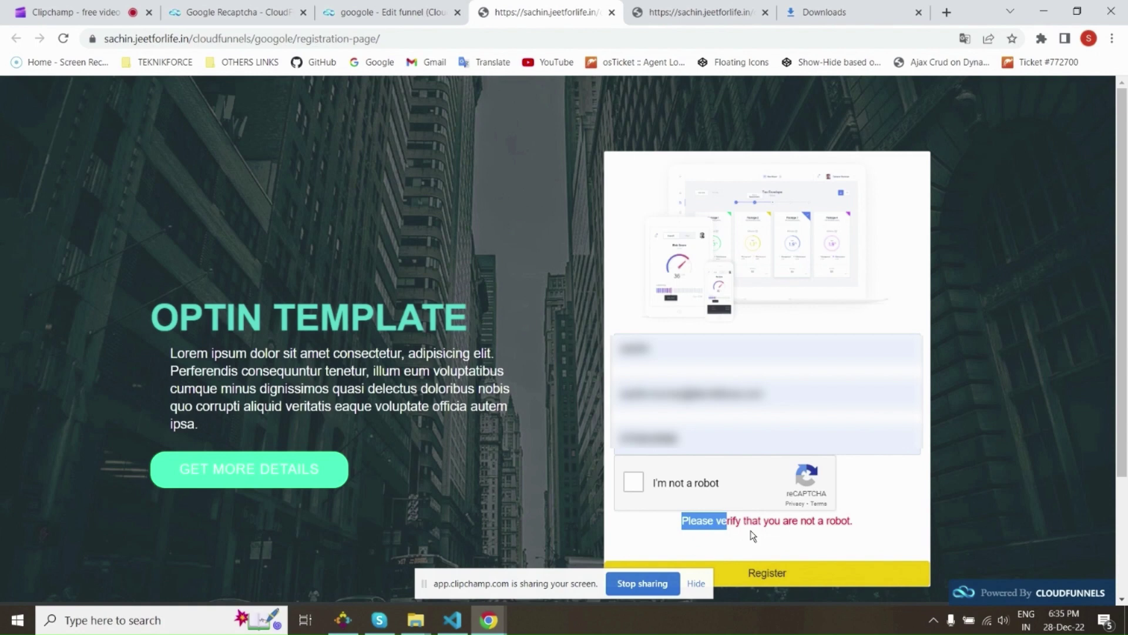